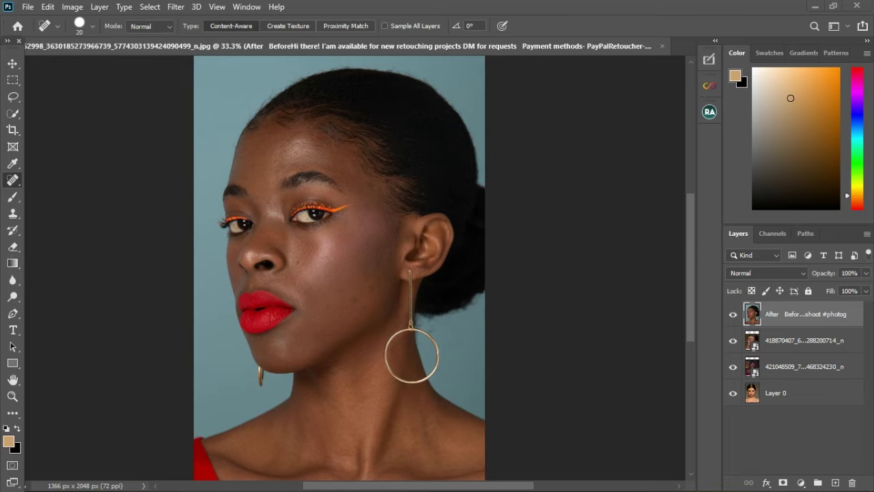
Hide the layers one after another to preview all four portraits, and show only the top layer again.
click(733, 315)
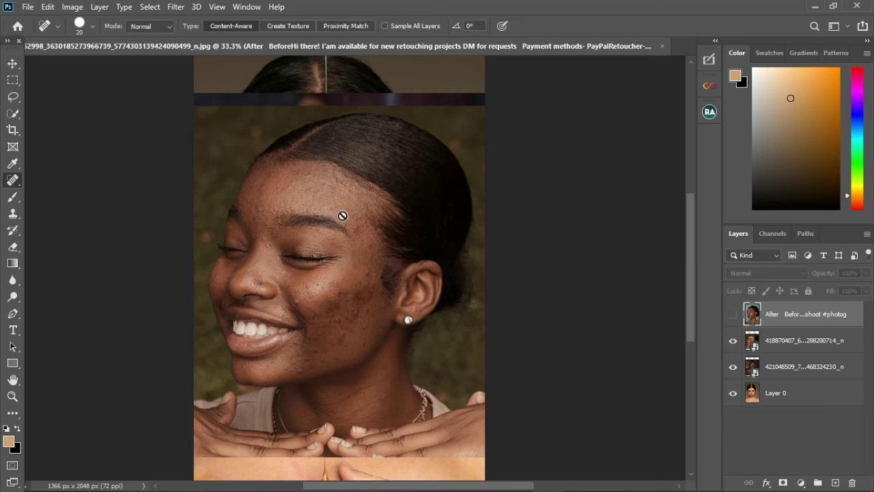
click(735, 341)
click(732, 367)
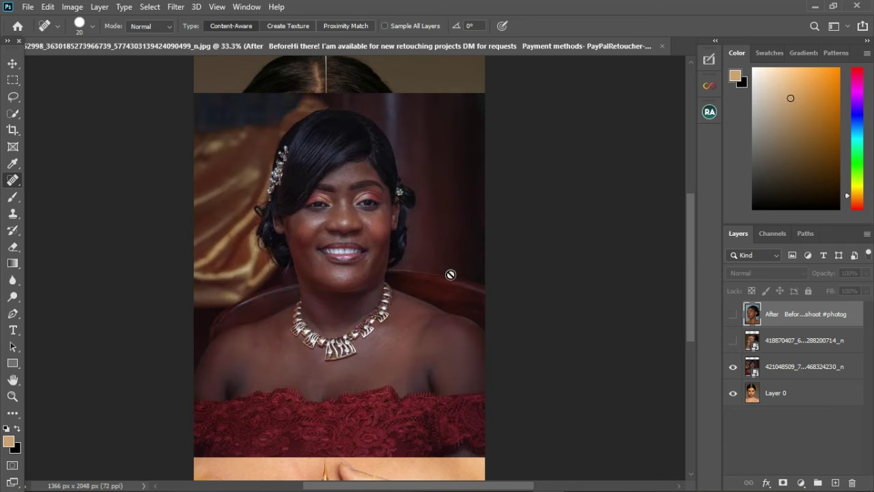
click(735, 369)
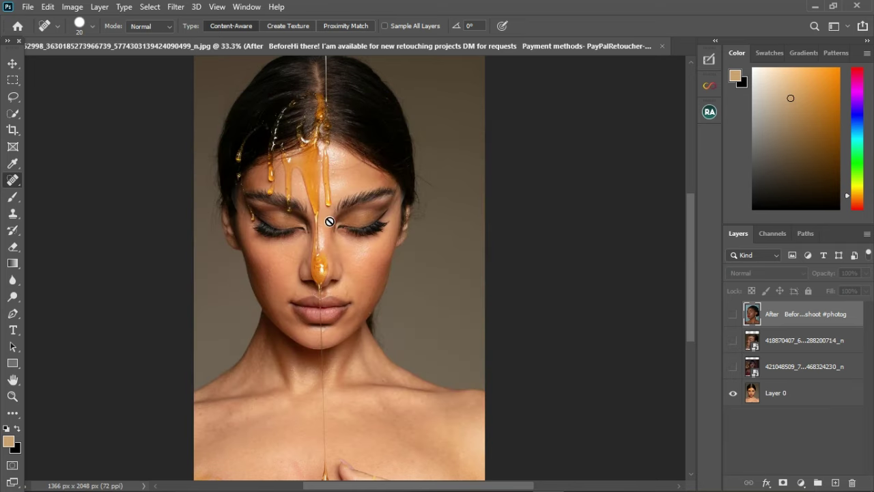
click(733, 394)
click(732, 314)
Examine the skin on the face, neck and shoulders of the red-lipped portrait, both close up and as a whole.
scroll(338, 205, down, 1)
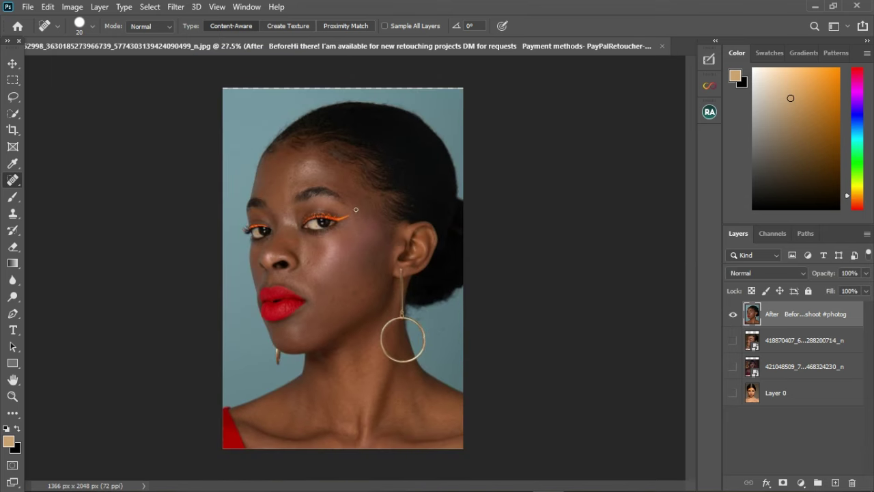
scroll(342, 198, up, 2)
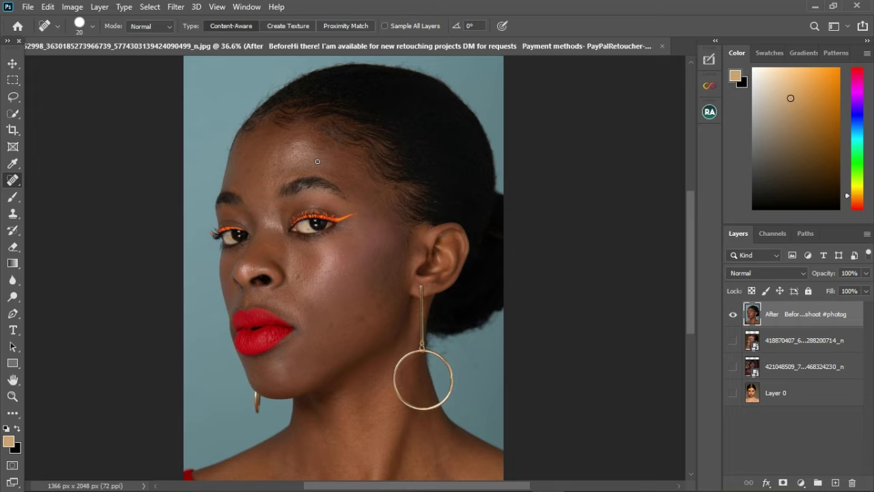
scroll(356, 188, down, 2)
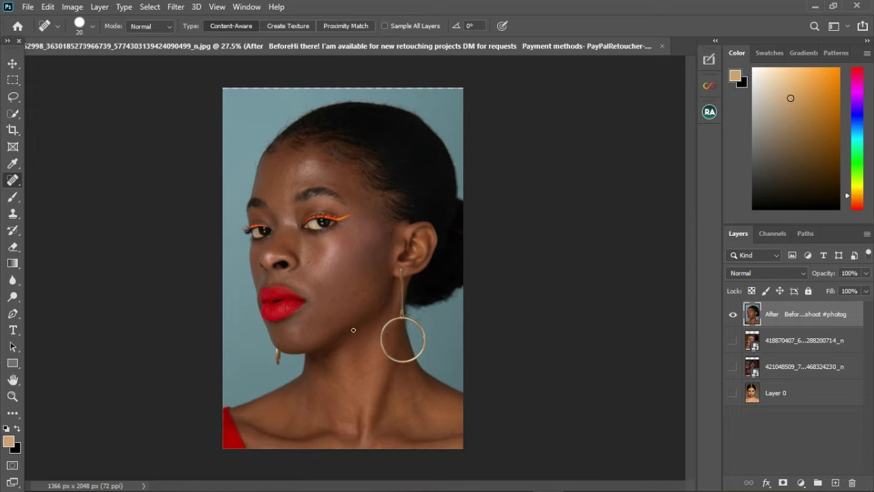
scroll(371, 415, up, 1)
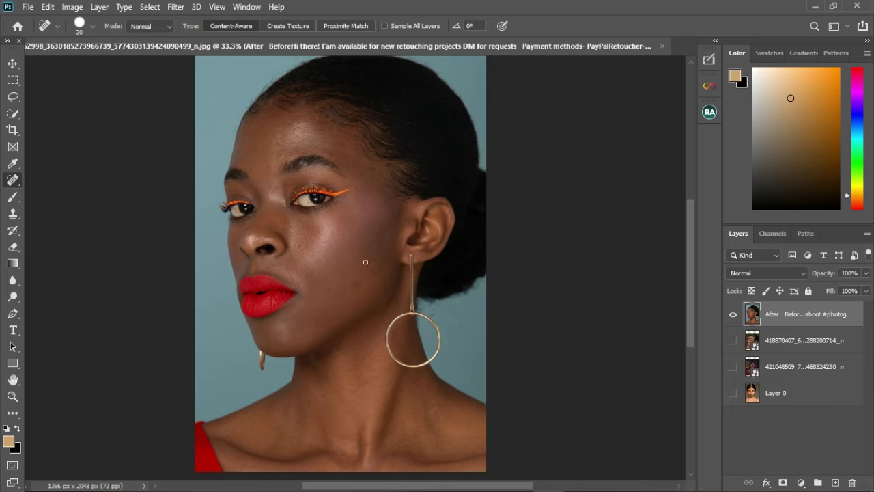
scroll(366, 430, up, 5)
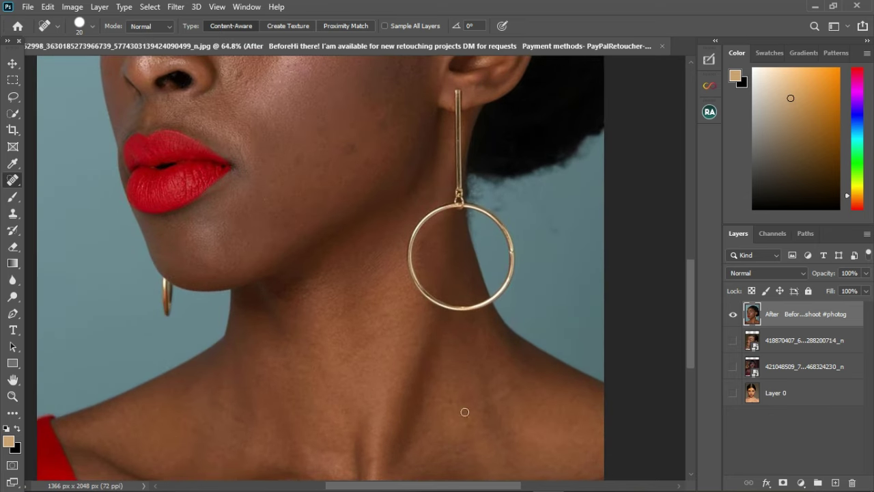
scroll(450, 413, down, 1)
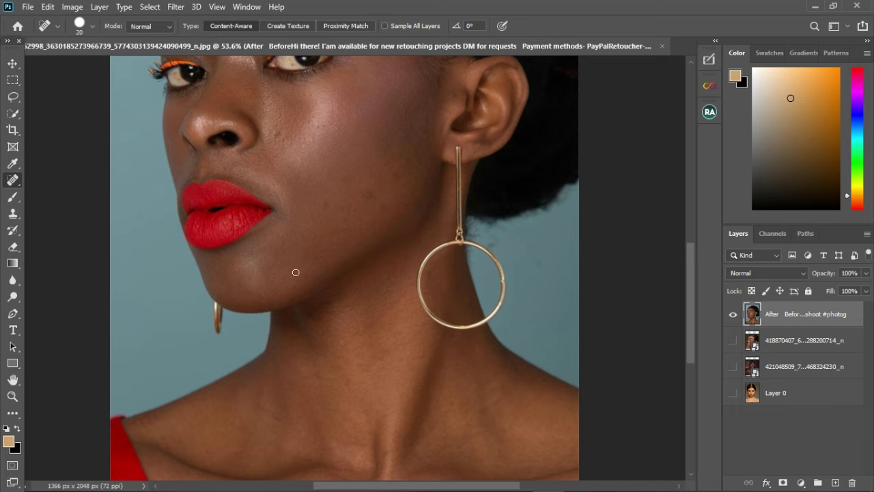
scroll(316, 267, down, 1)
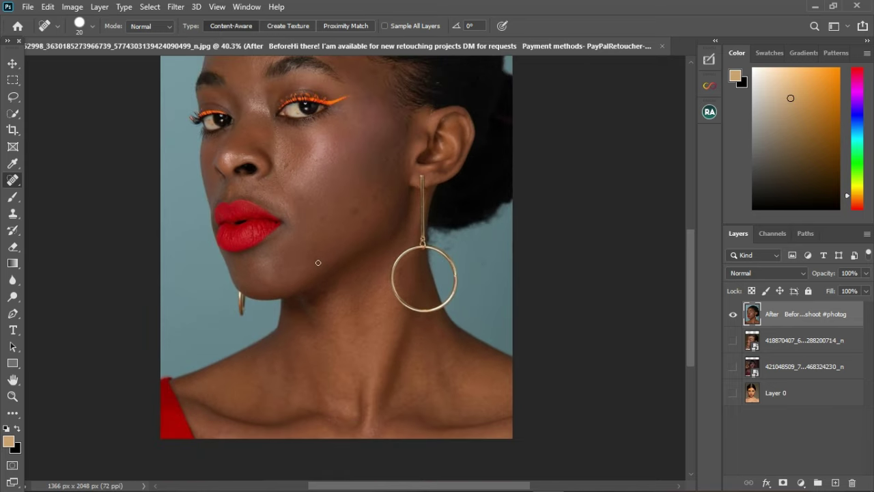
scroll(318, 262, down, 1)
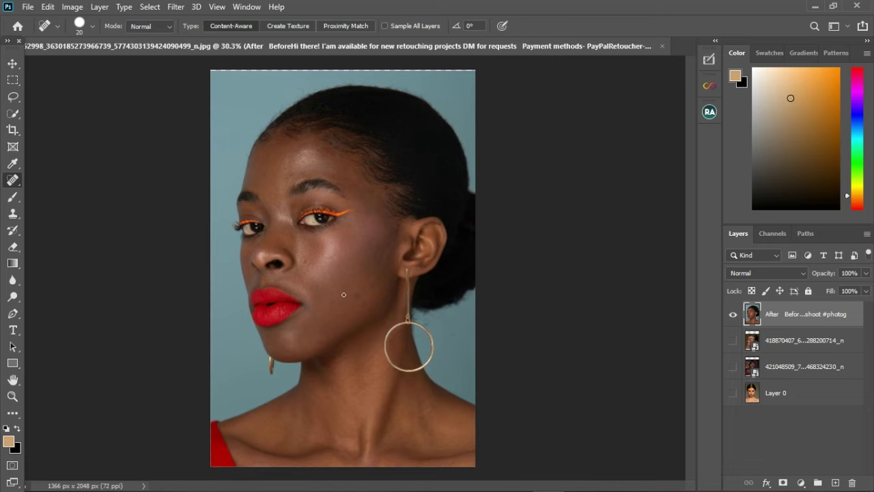
scroll(344, 294, up, 1)
scroll(344, 293, up, 1)
scroll(345, 292, up, 1)
scroll(345, 291, down, 1)
scroll(346, 291, down, 1)
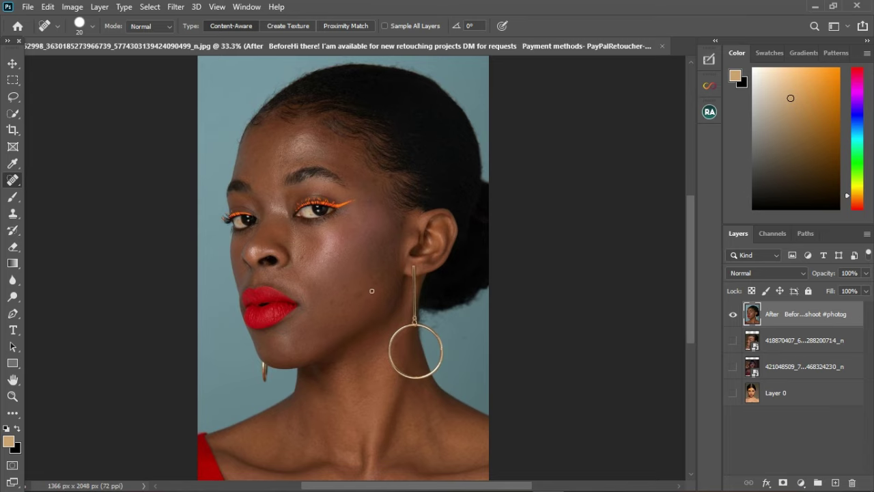
Show only the second layer's smiling portrait and examine the skin texture and blemishes on the cheek, forehead and hands.
click(732, 340)
click(733, 315)
scroll(353, 363, up, 2)
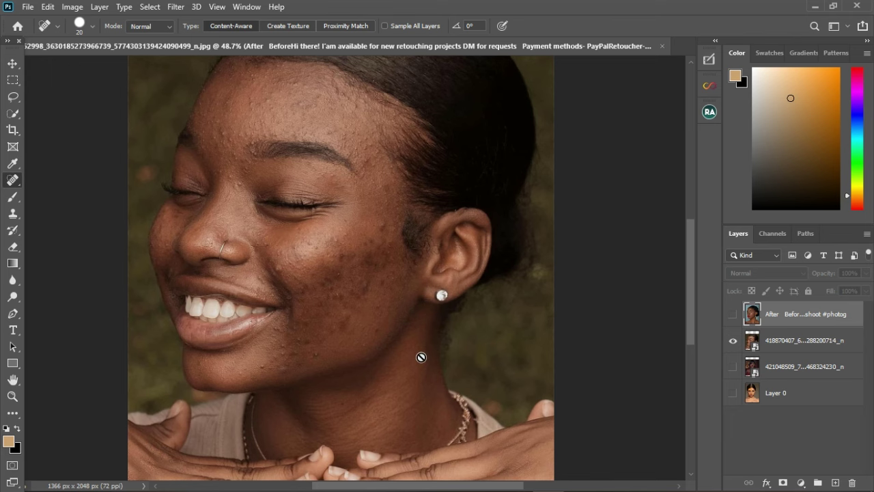
scroll(421, 356, down, 2)
scroll(380, 450, up, 3)
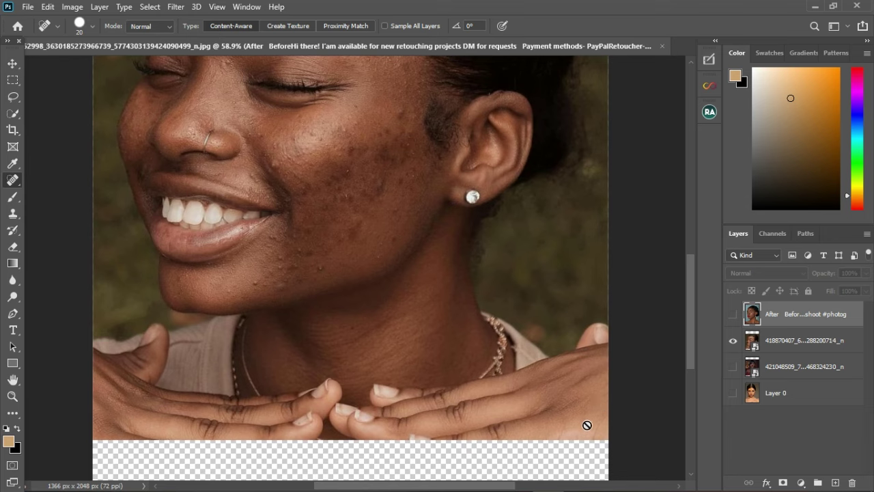
scroll(526, 389, down, 2)
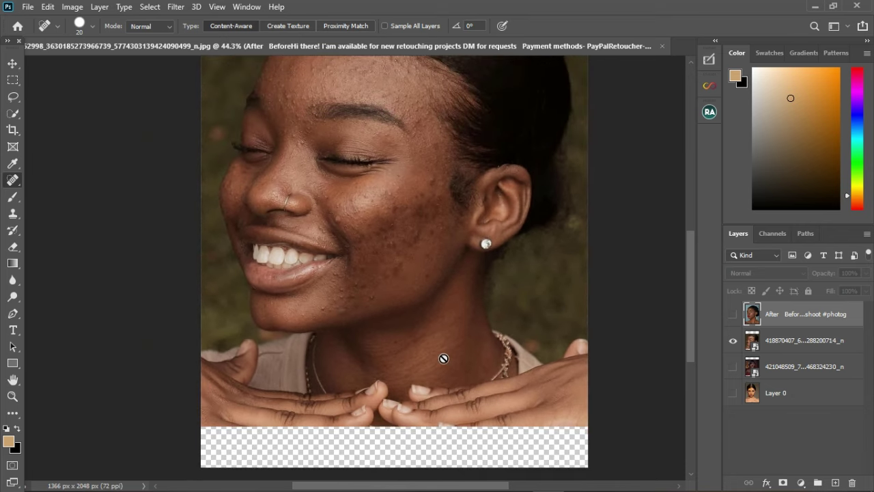
scroll(430, 352, down, 2)
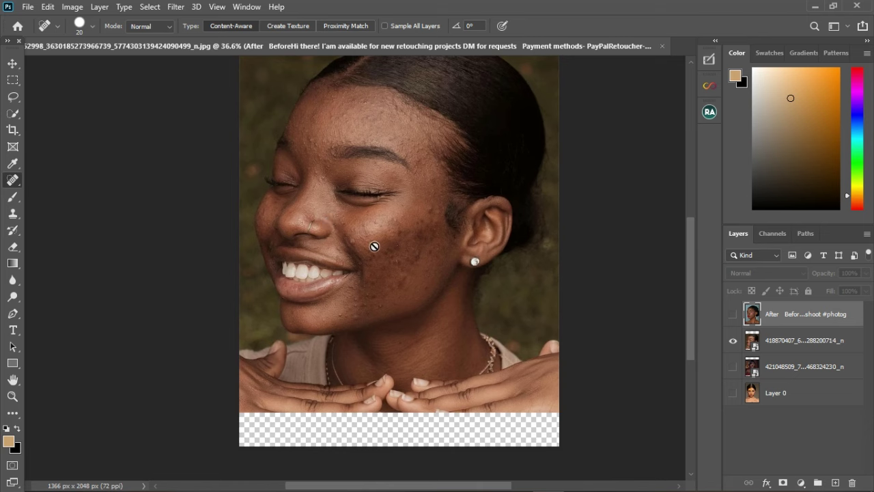
scroll(503, 411, up, 1)
scroll(503, 411, up, 1)
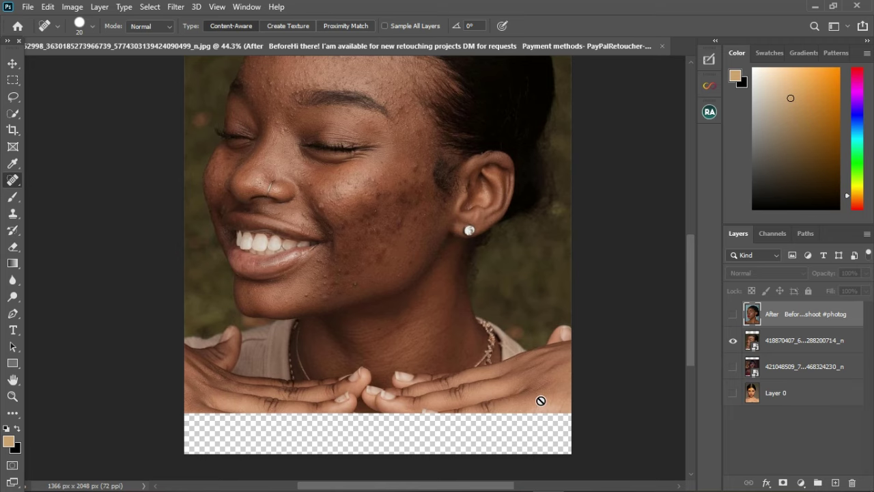
scroll(384, 196, down, 5)
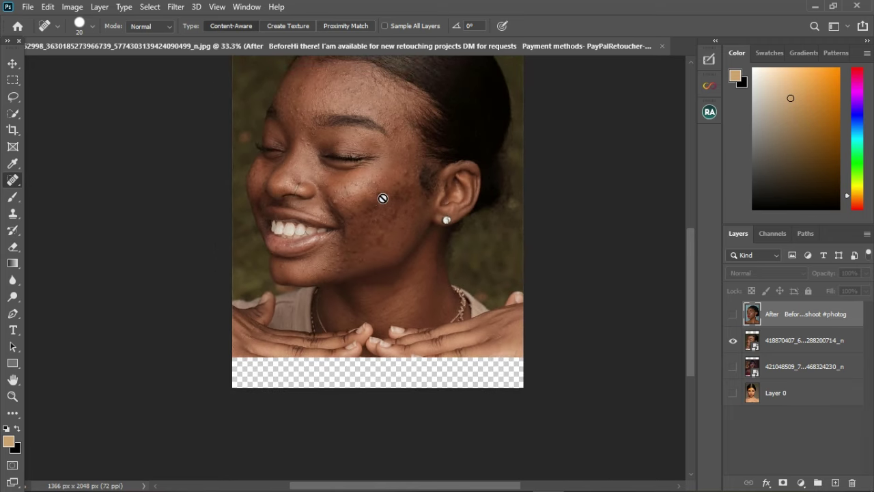
scroll(346, 228, up, 1)
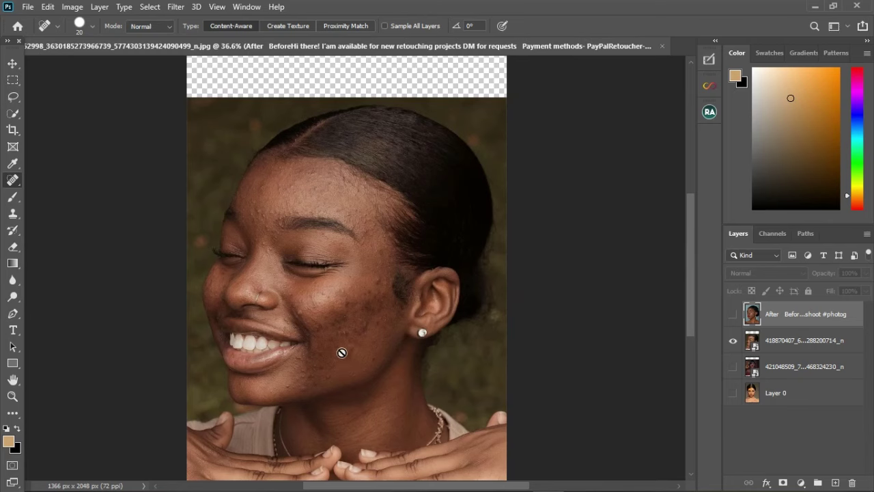
scroll(362, 297, down, 1)
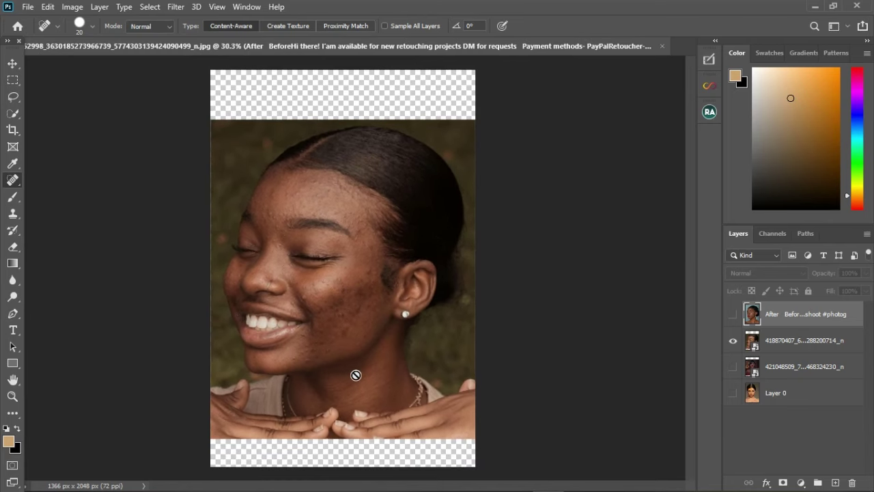
scroll(338, 372, up, 1)
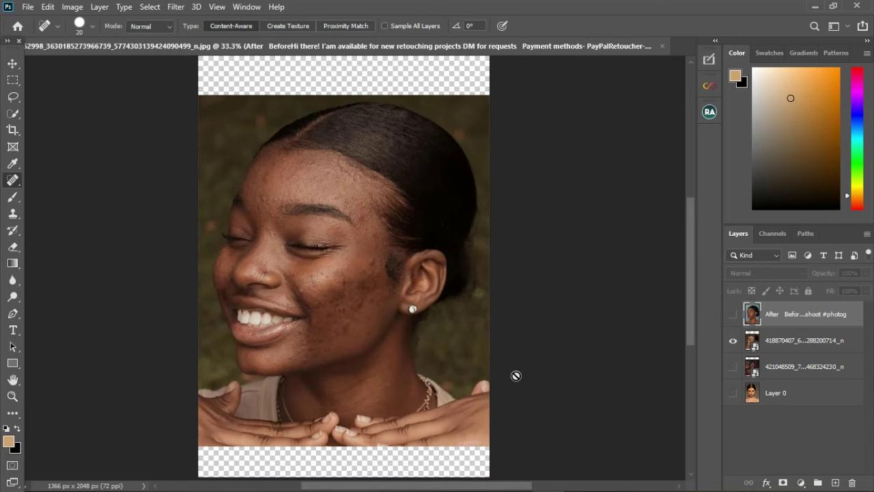
Show only the third layer's portrait with the necklace and examine the skin on the face, neck and shoulders.
click(732, 340)
click(733, 367)
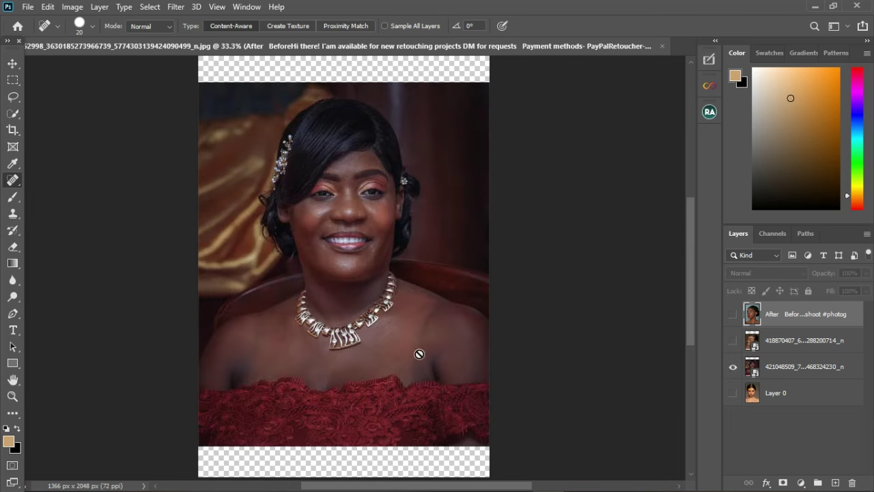
scroll(371, 205, up, 2)
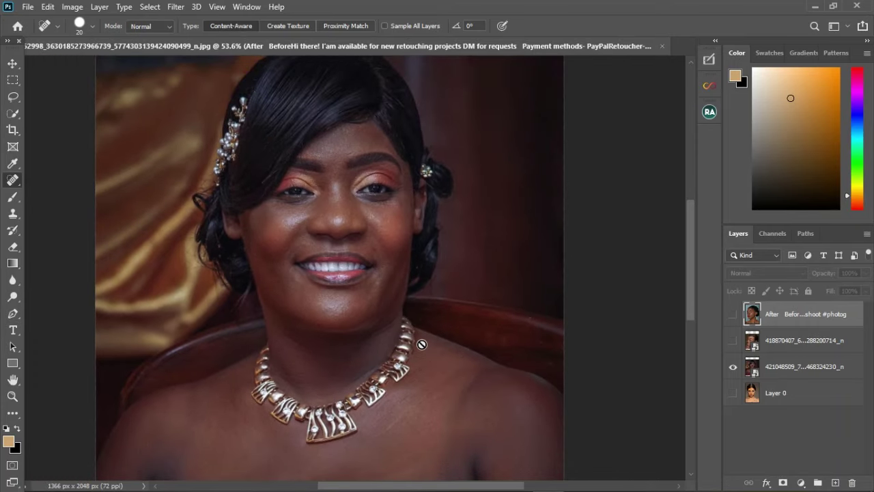
scroll(330, 344, up, 1)
scroll(330, 344, up, 3)
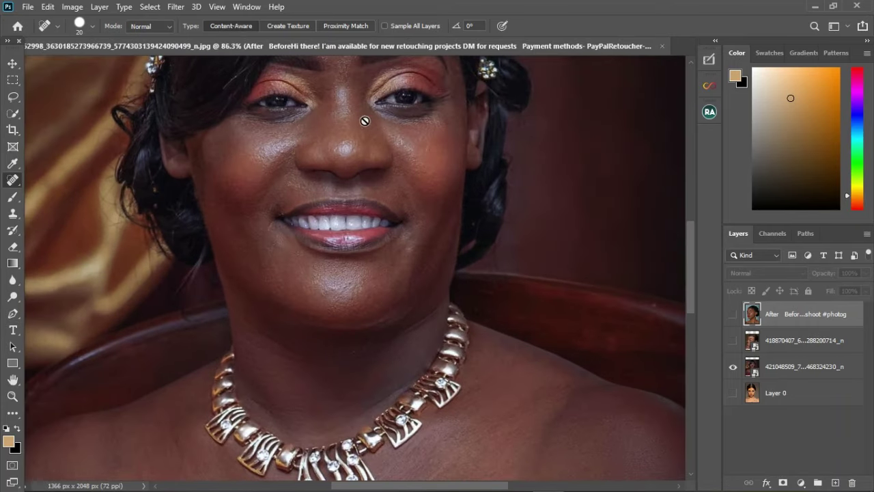
scroll(392, 144, down, 2)
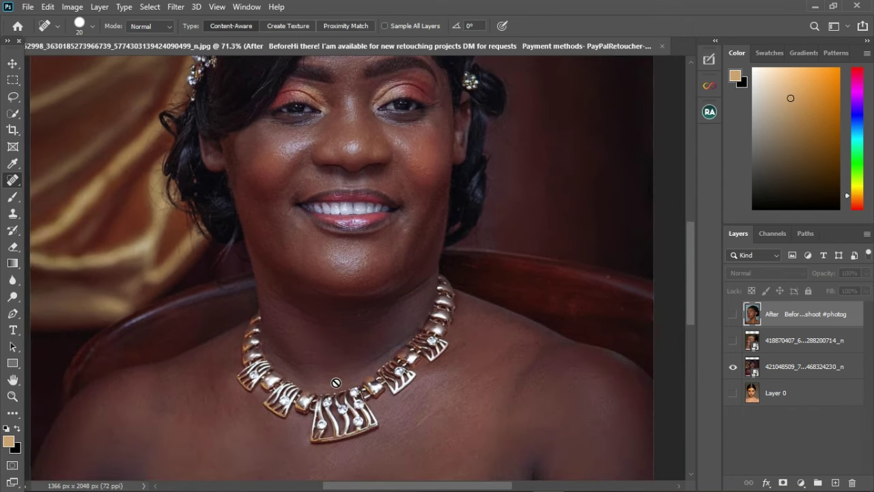
scroll(410, 318, down, 2)
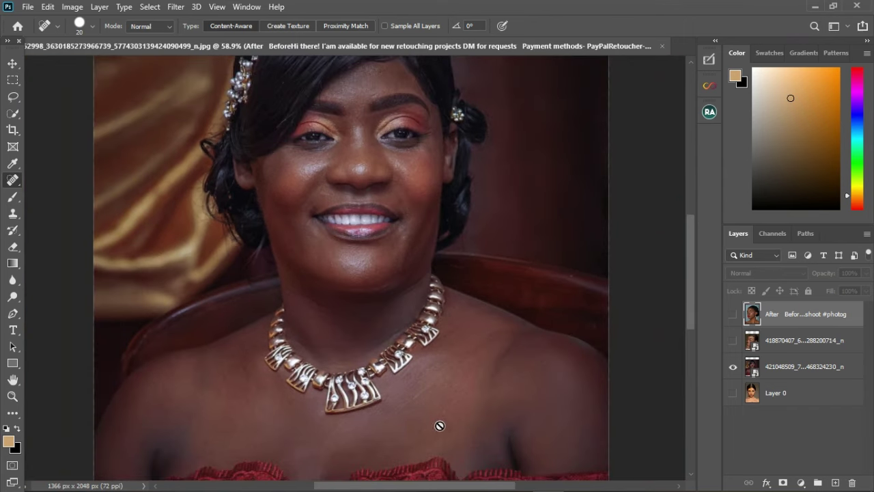
scroll(455, 390, up, 3)
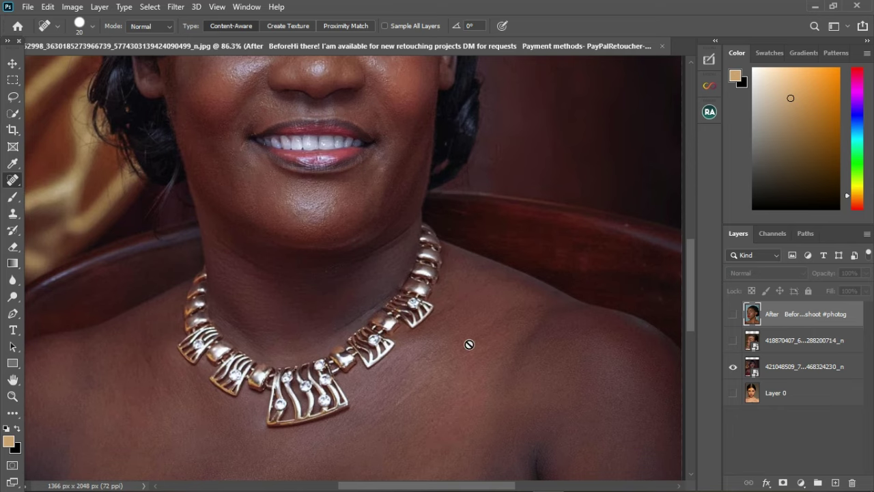
scroll(463, 383, down, 4)
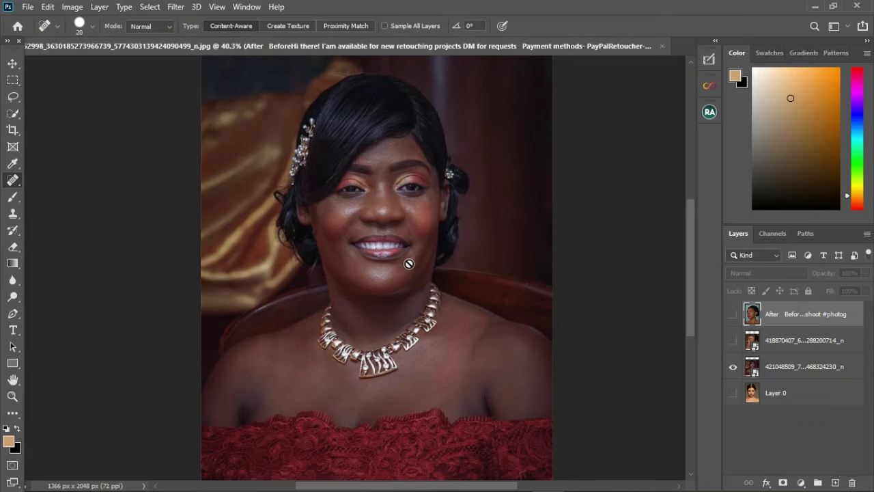
Show only the Layer 0 honey portrait and examine the skin on the chest, neck and face up close.
click(732, 367)
click(733, 393)
scroll(409, 297, down, 1)
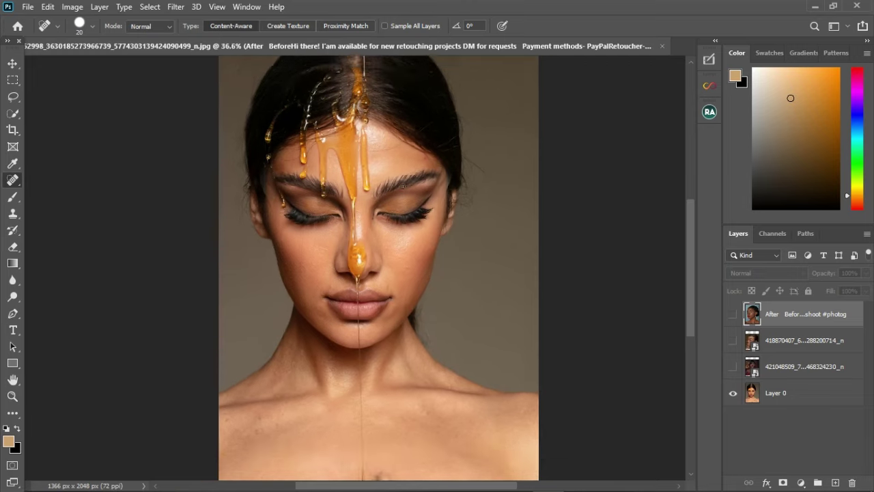
scroll(383, 351, down, 1)
scroll(348, 382, up, 3)
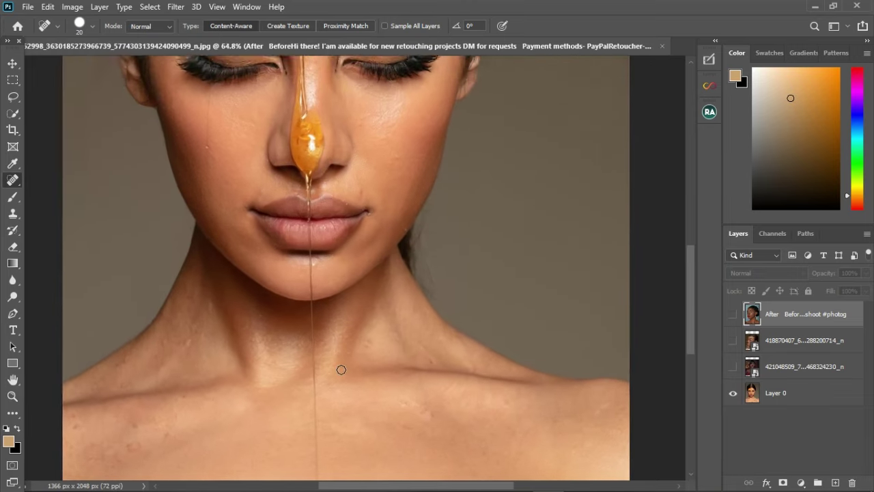
scroll(346, 301, up, 1)
scroll(346, 321, down, 2)
scroll(345, 336, up, 2)
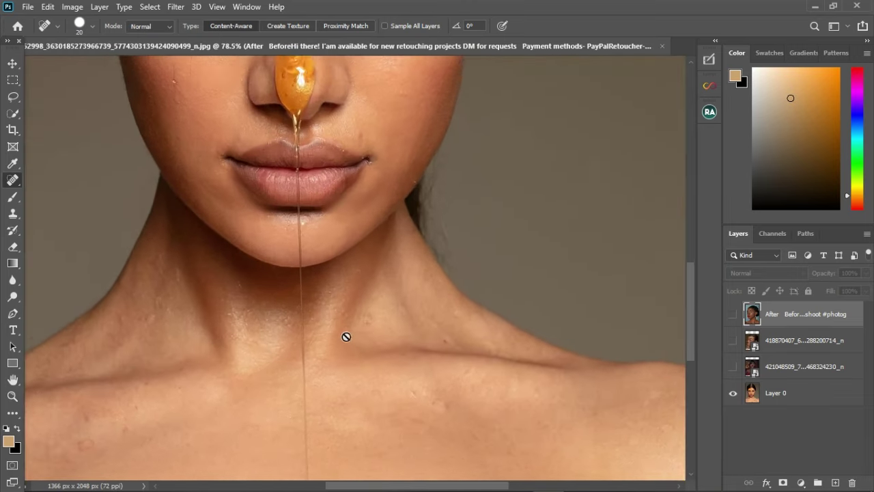
scroll(346, 336, up, 1)
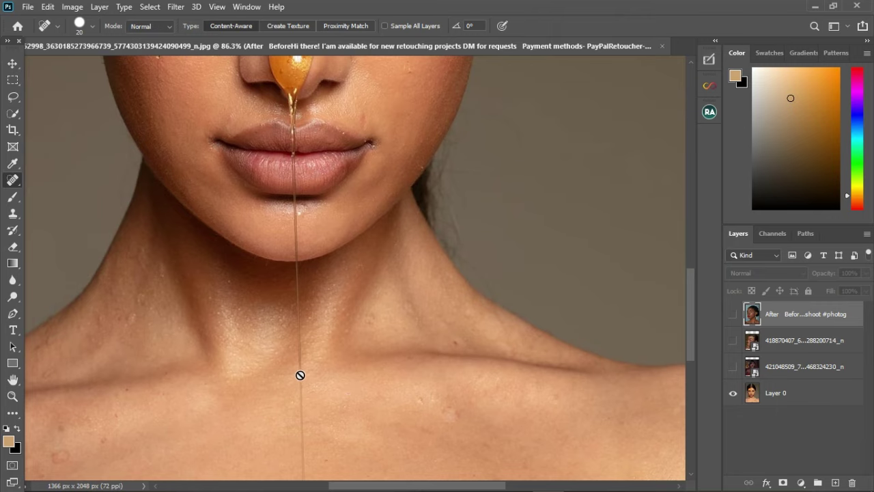
scroll(304, 361, down, 4)
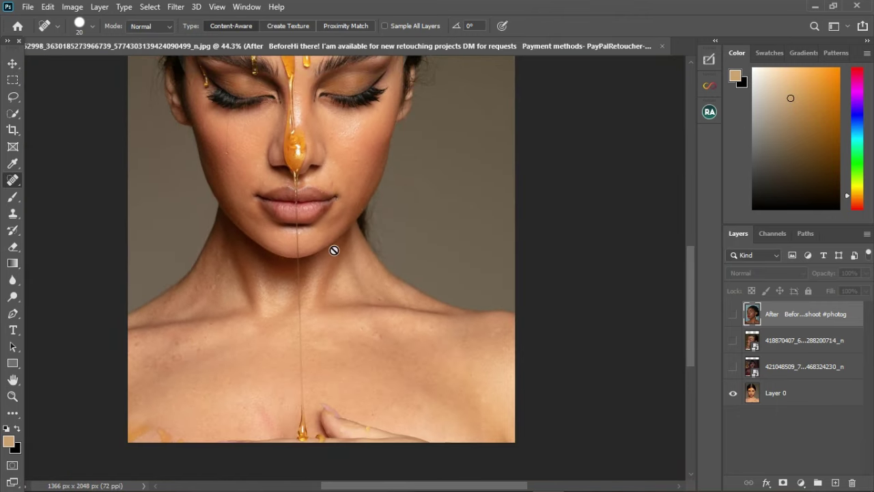
scroll(332, 248, down, 1)
scroll(338, 232, down, 1)
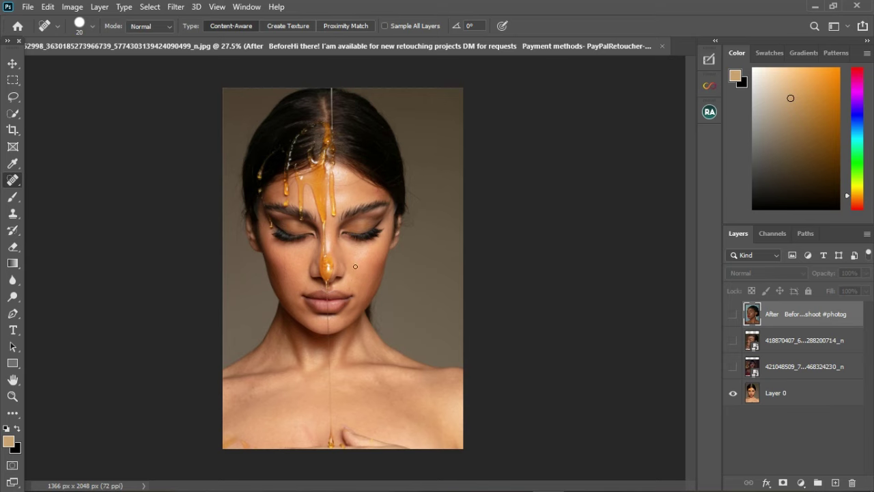
scroll(355, 256, up, 5)
scroll(380, 252, up, 1)
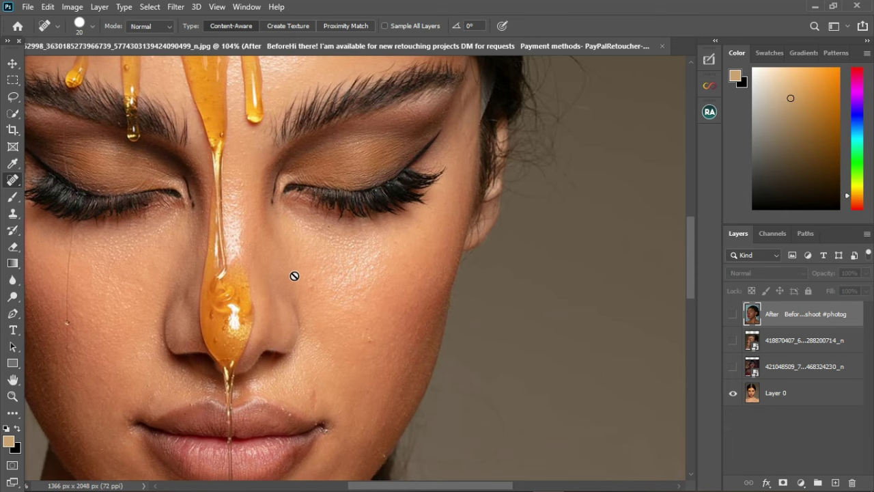
Examine the honey portrait's skin around the lips, nose, cheeks and eyes up close, and view the portrait as a whole.
scroll(294, 275, down, 4)
scroll(312, 441, up, 3)
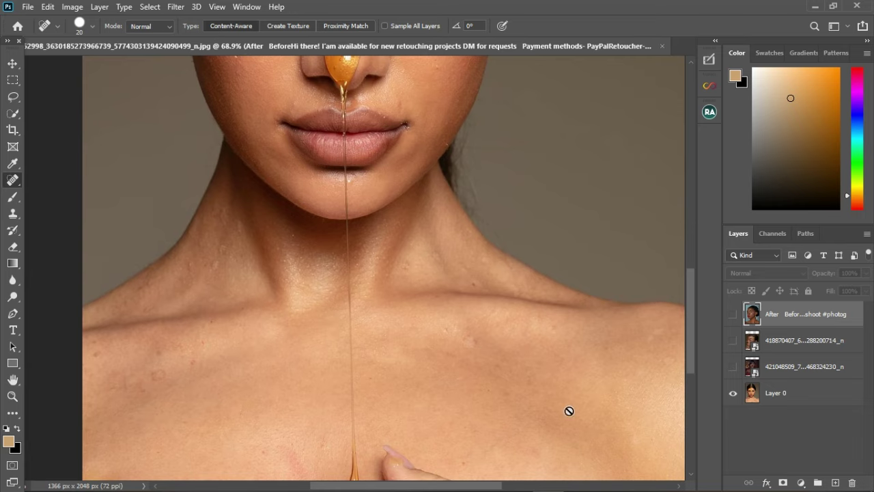
scroll(569, 411, down, 1)
scroll(424, 107, up, 3)
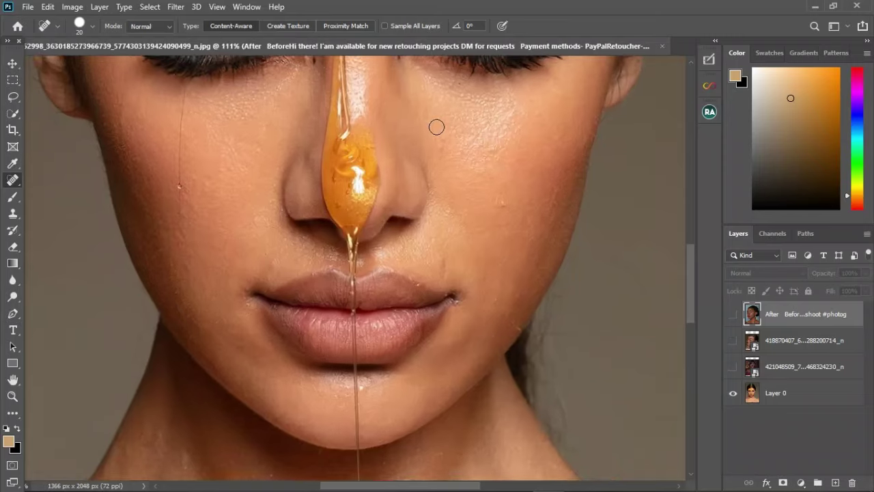
scroll(436, 127, up, 1)
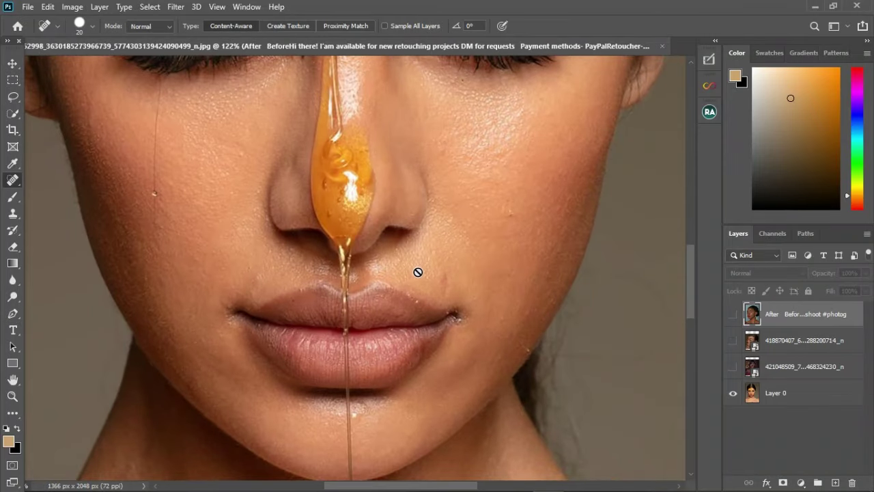
scroll(418, 272, down, 3)
scroll(459, 90, up, 2)
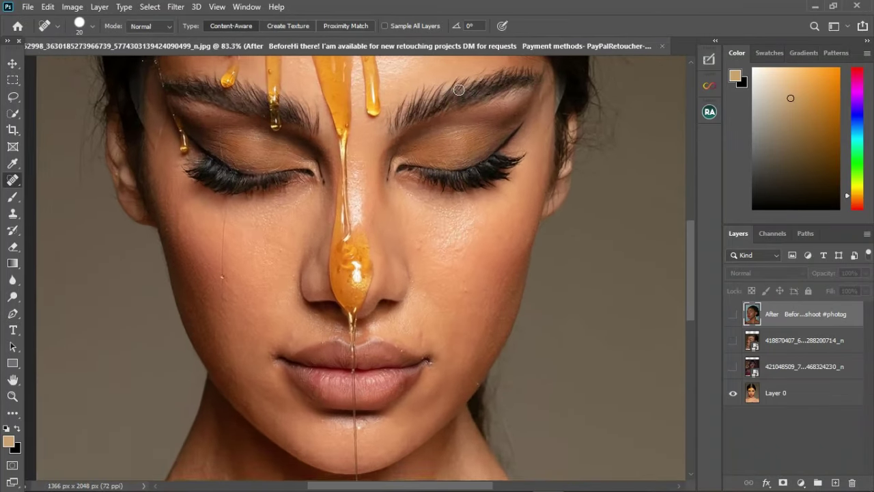
scroll(458, 89, up, 2)
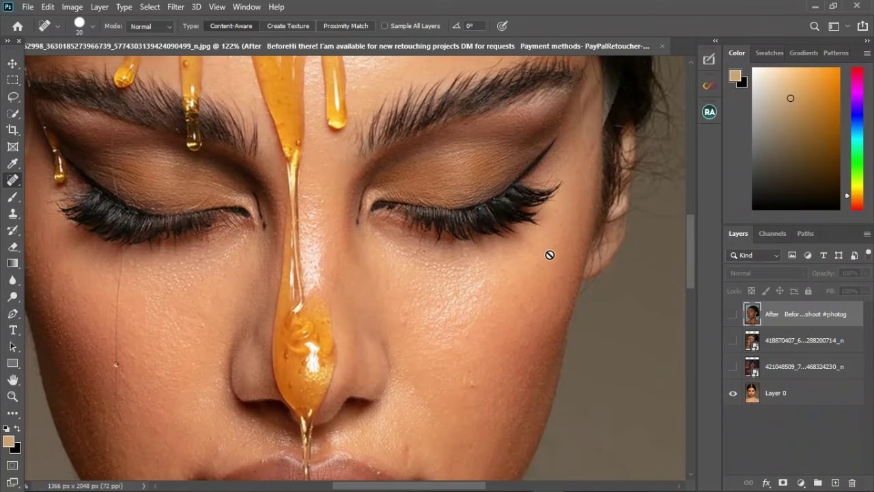
scroll(481, 249, down, 2)
scroll(389, 164, down, 5)
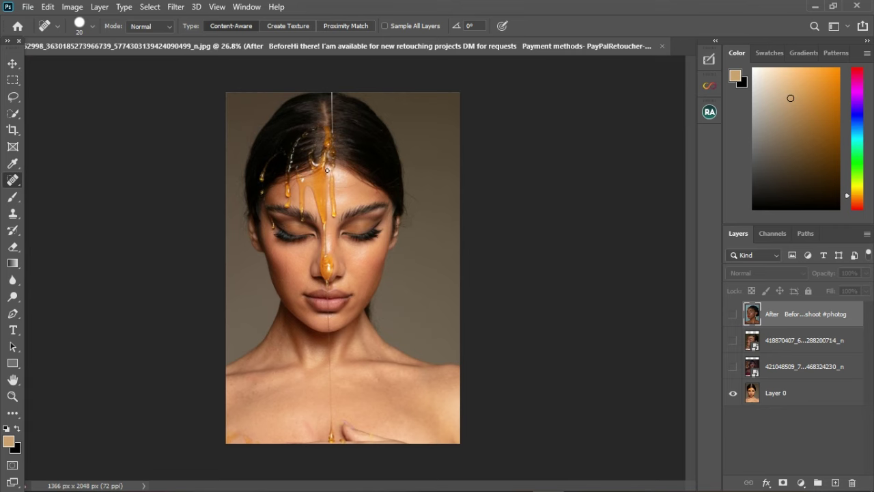
scroll(332, 173, up, 1)
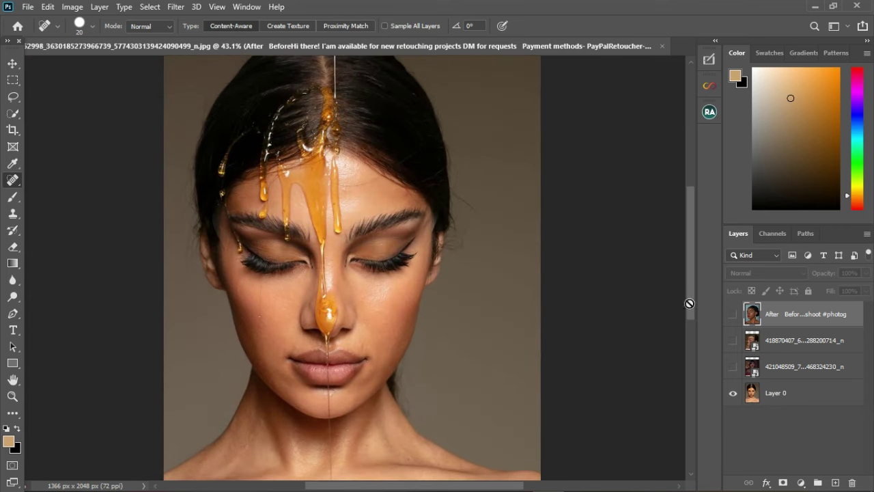
Make the top layer's red-lipped portrait visible again and view the whole face.
click(735, 316)
scroll(369, 196, down, 2)
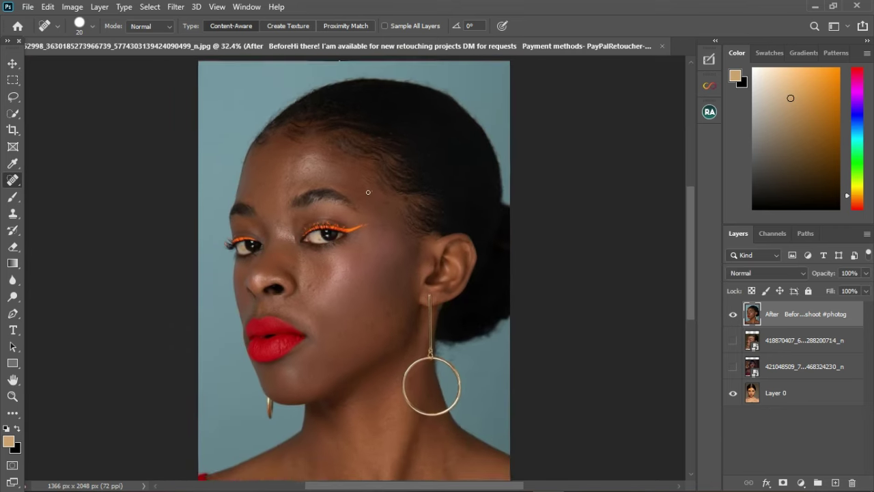
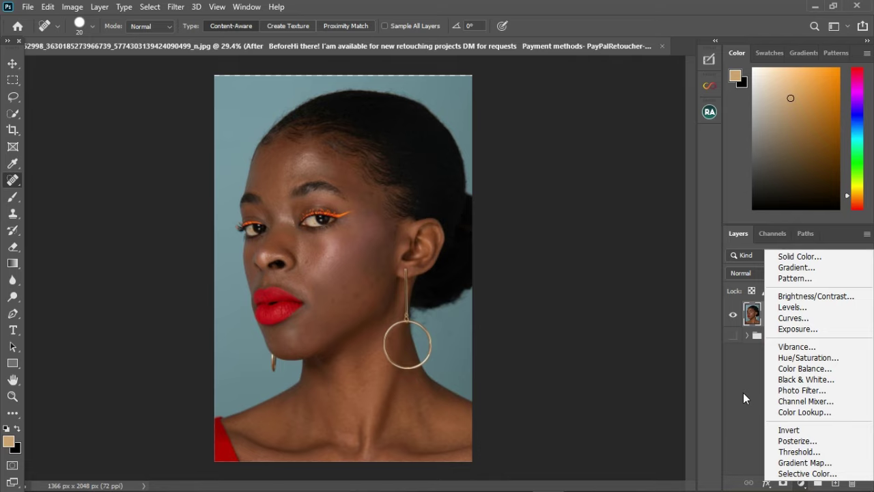
Dismiss the adjustment layer list and check the portrait layers inside Group 1, leaving the group collapsed.
click(400, 254)
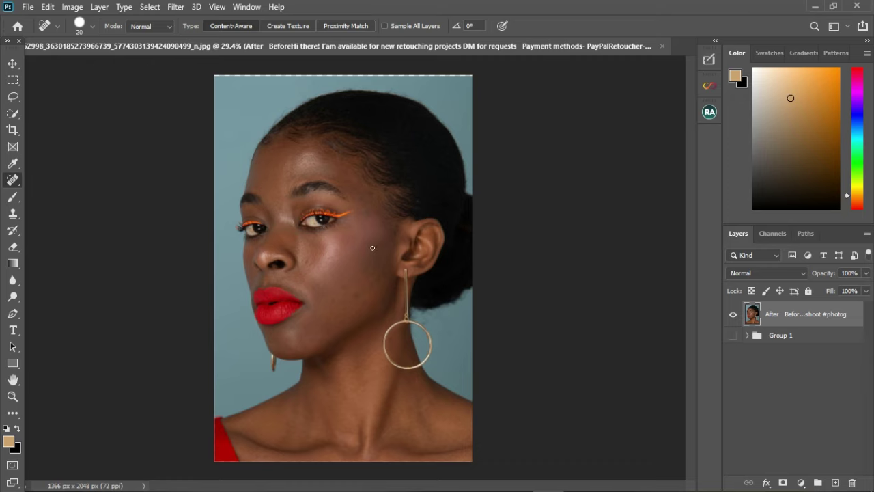
click(747, 336)
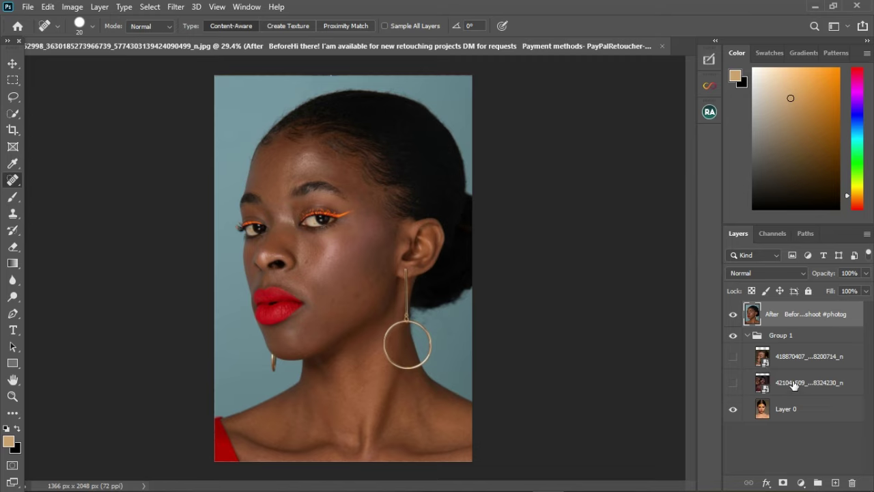
click(747, 335)
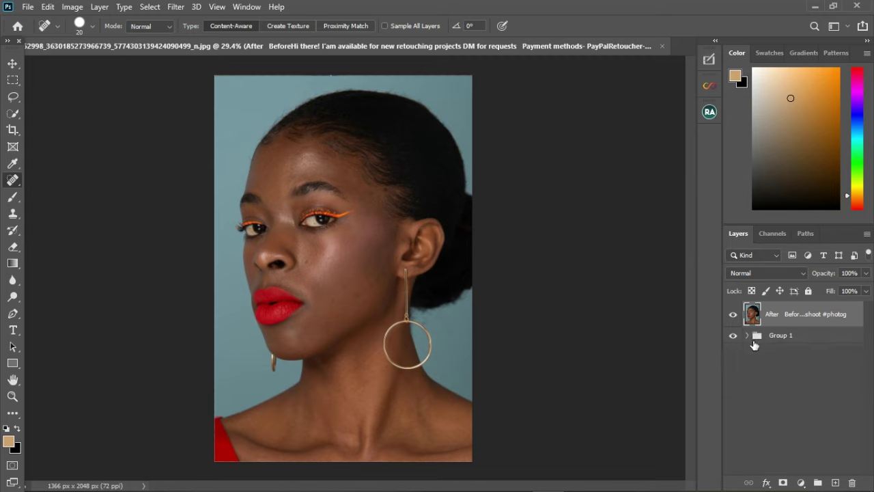